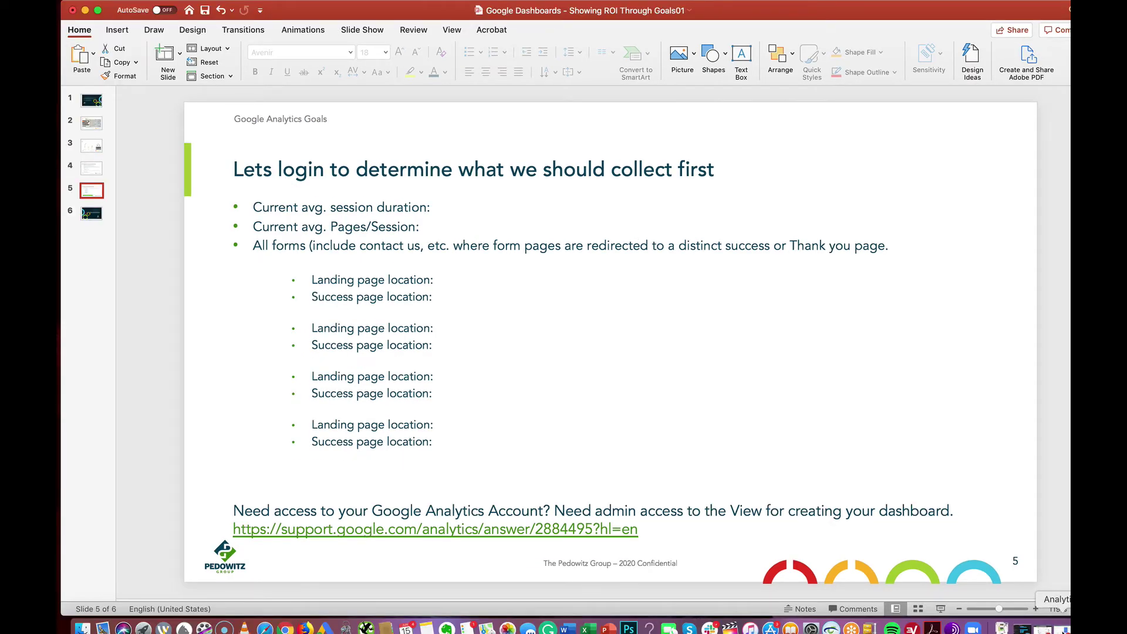
- Switch to Google Analytics and open the Channels report for all traffic acquisition
{"action": "left_click", "coordinate": [1063, 628]}
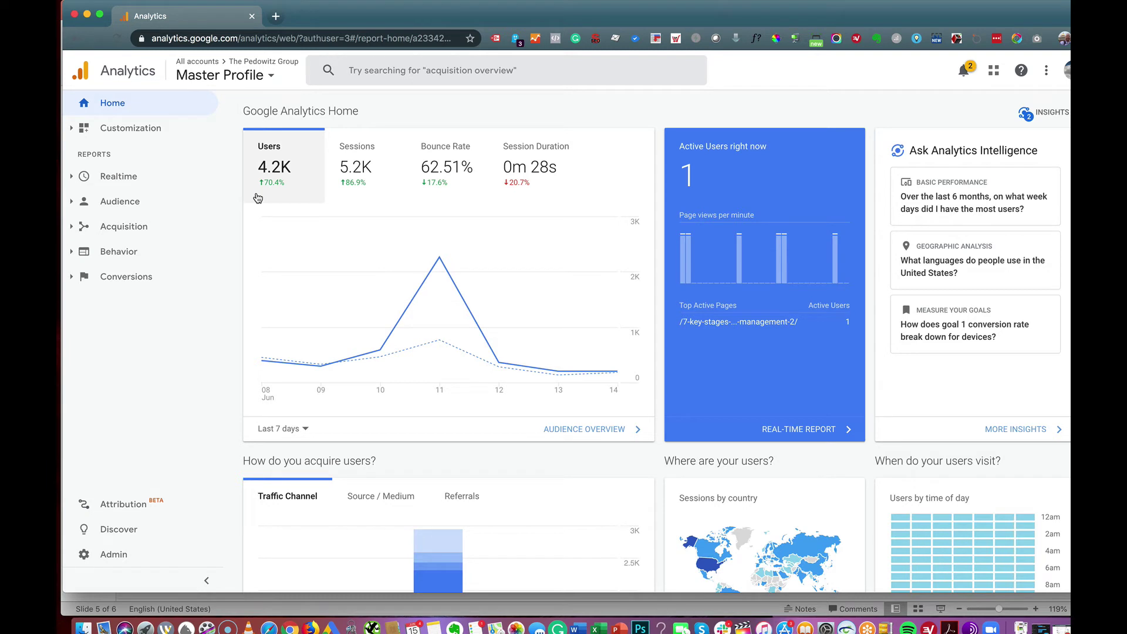
{"action": "left_click", "coordinate": [73, 229]}
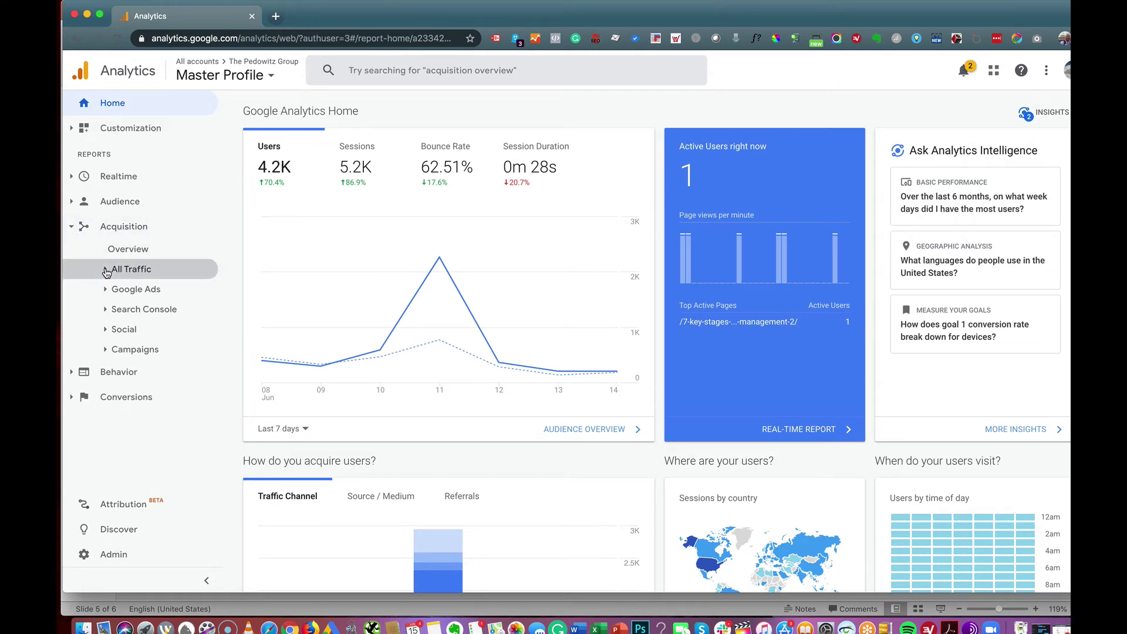
{"action": "left_click", "coordinate": [106, 270]}
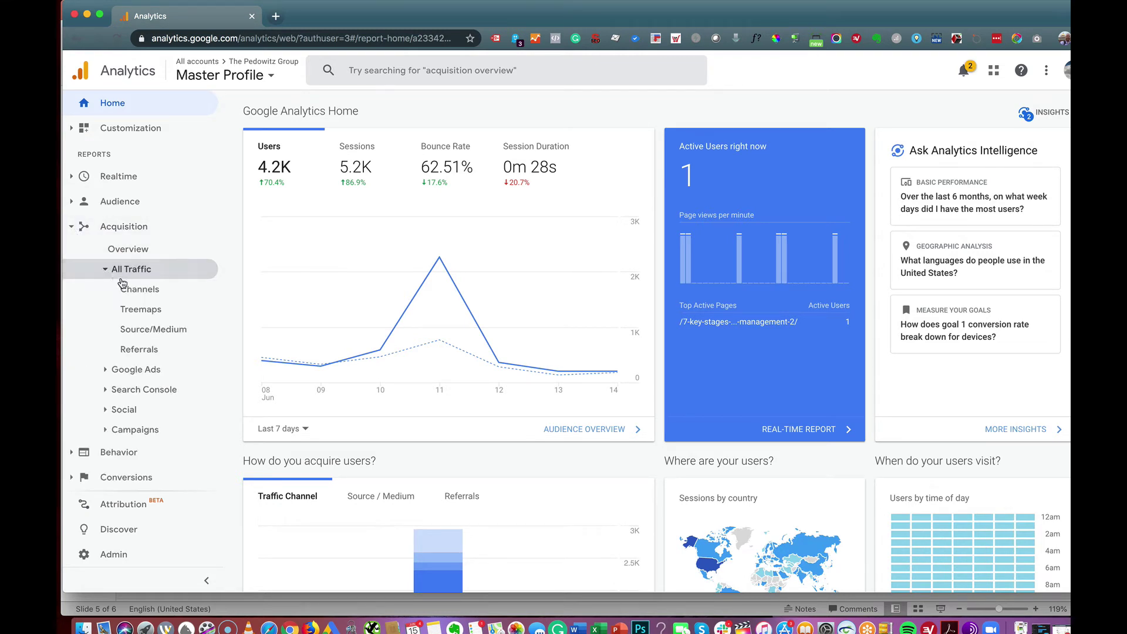
{"action": "left_click", "coordinate": [133, 295]}
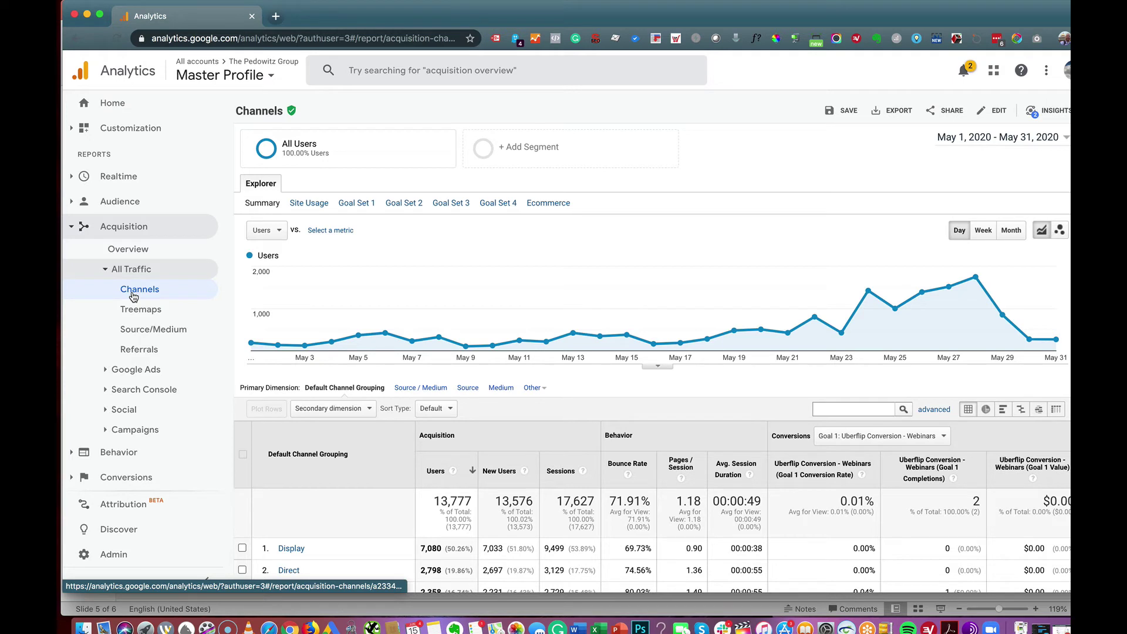
- Set the Channels report's date range to Jan 1, 2020 - Mar 31, 2020 and apply it
{"action": "left_click", "coordinate": [987, 142]}
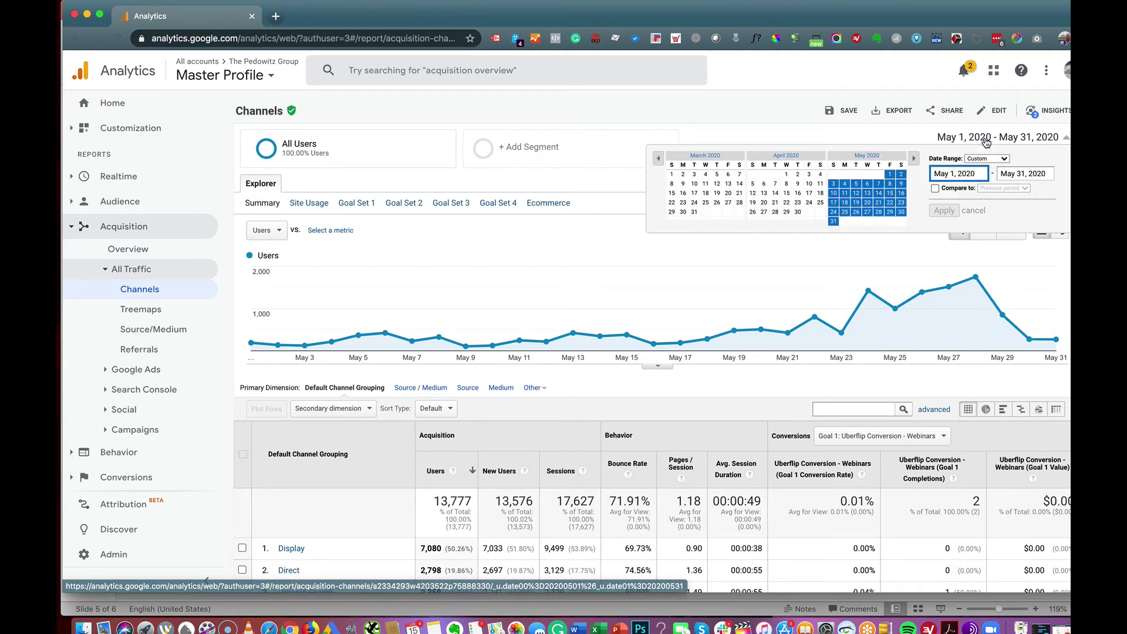
{"action": "left_click", "coordinate": [659, 161]}
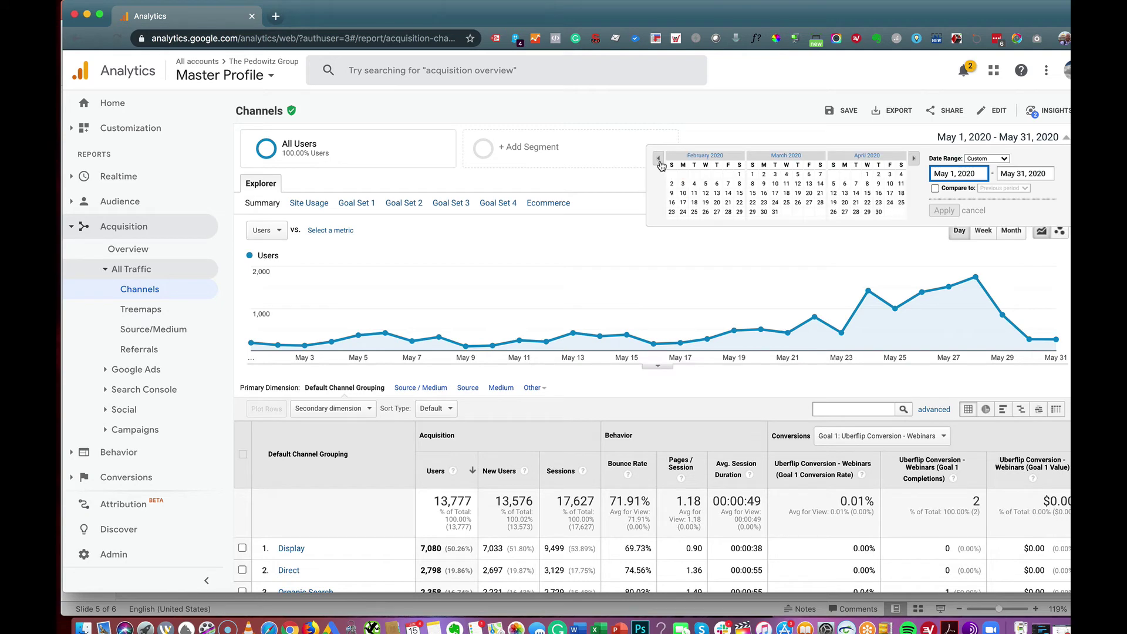
{"action": "left_click", "coordinate": [659, 161]}
{"action": "left_click", "coordinate": [705, 173]}
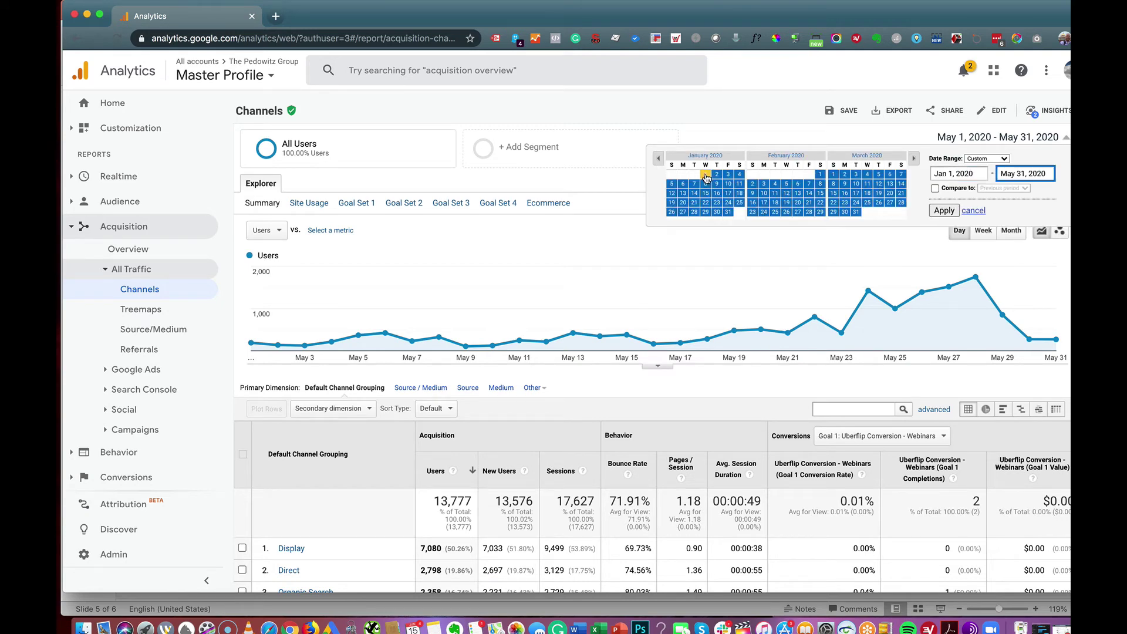
{"action": "left_click", "coordinate": [858, 212]}
{"action": "left_click", "coordinate": [934, 211]}
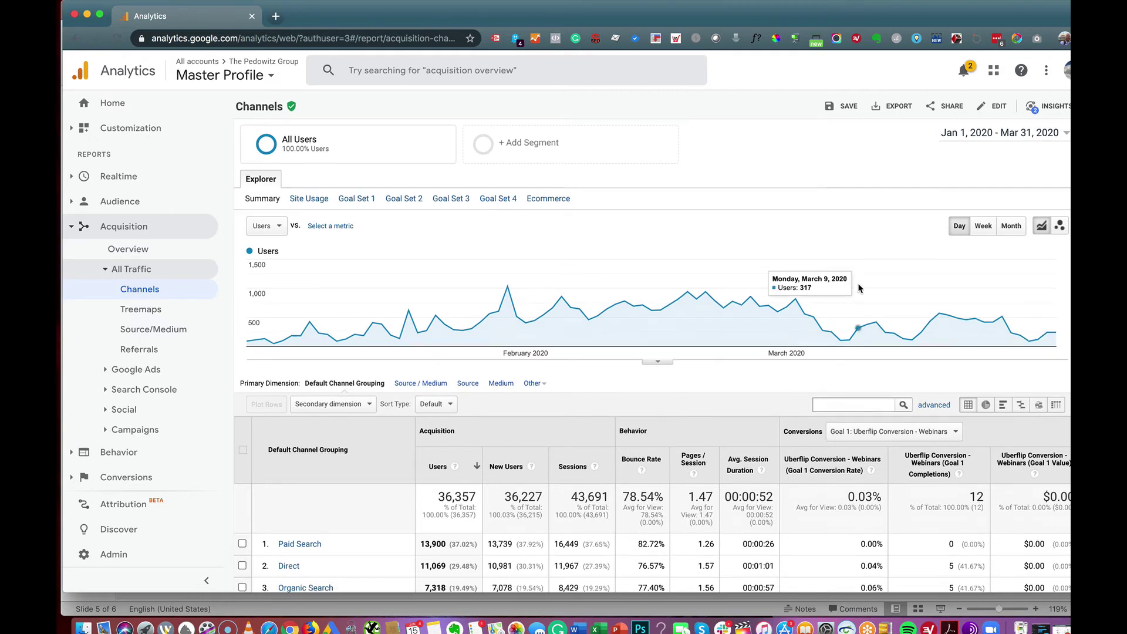
- Apply an advanced filter to the channel table that excludes Default Channel Grouping containing Direct
{"action": "scroll", "coordinate": [859, 288], "scroll_direction": "down", "scroll_amount": 3}
{"action": "scroll", "coordinate": [859, 287], "scroll_direction": "down", "scroll_amount": 2}
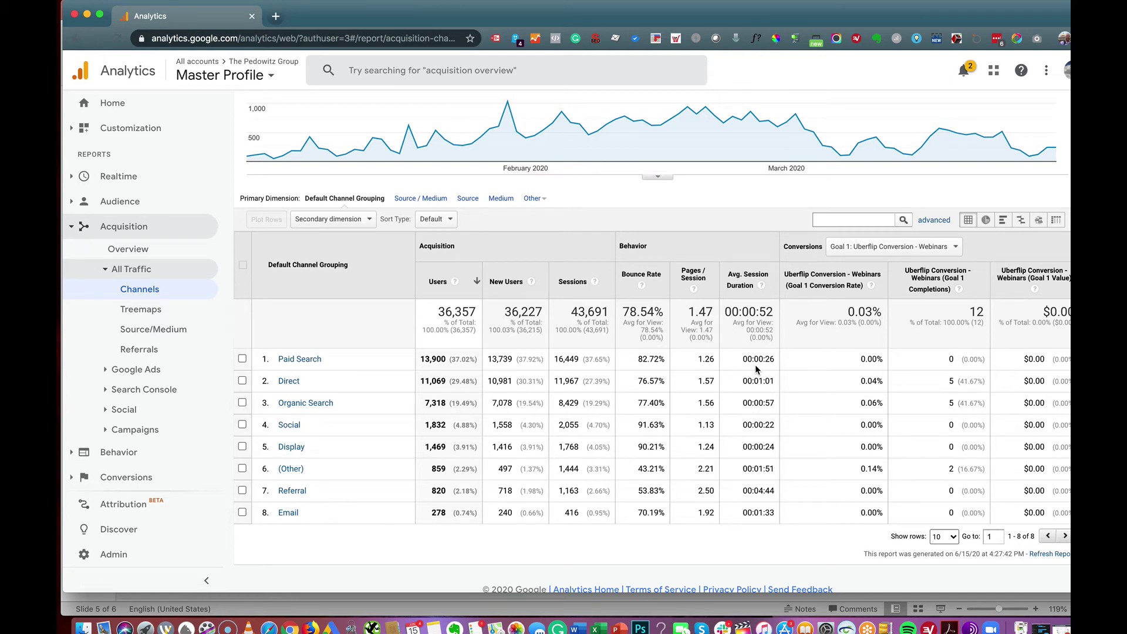
{"action": "left_click", "coordinate": [932, 222]}
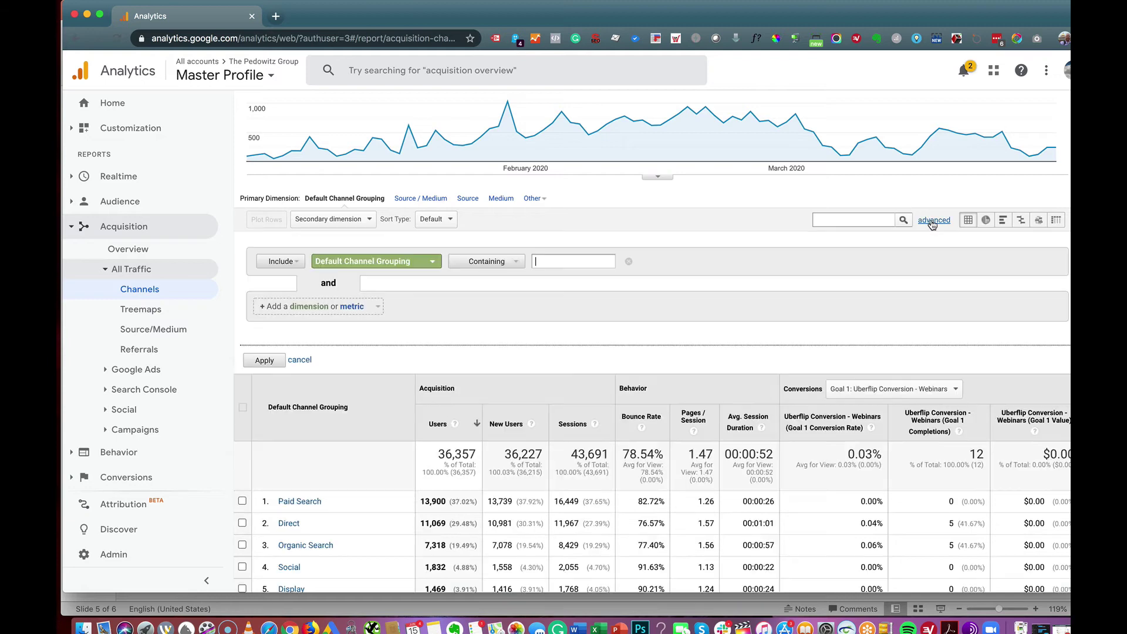
{"action": "left_click", "coordinate": [293, 263]}
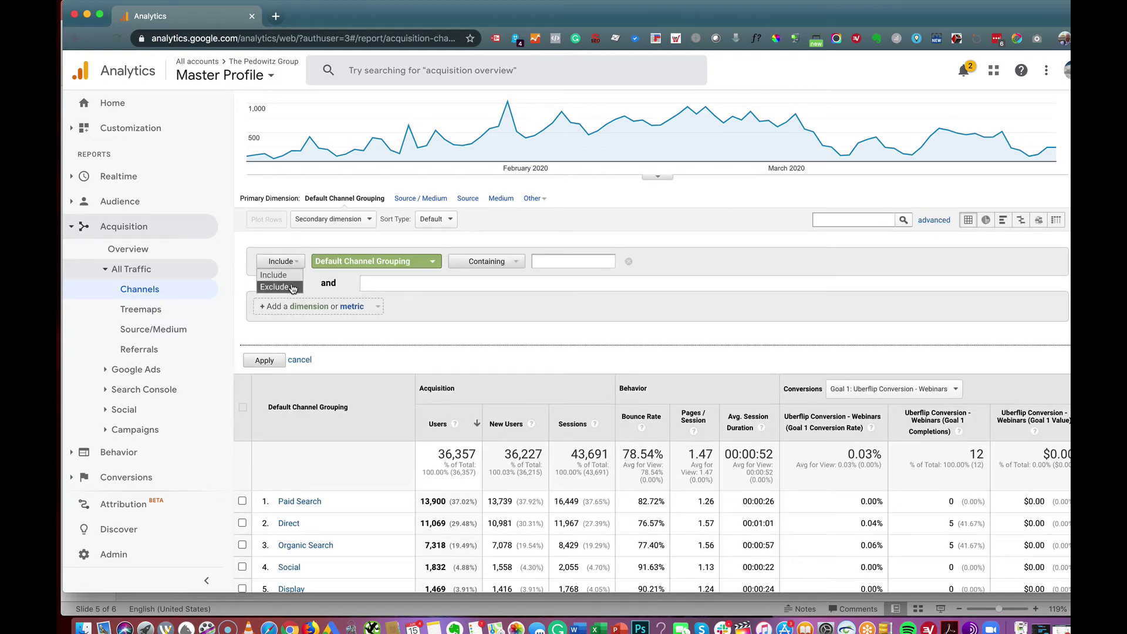
{"action": "left_click", "coordinate": [292, 288]}
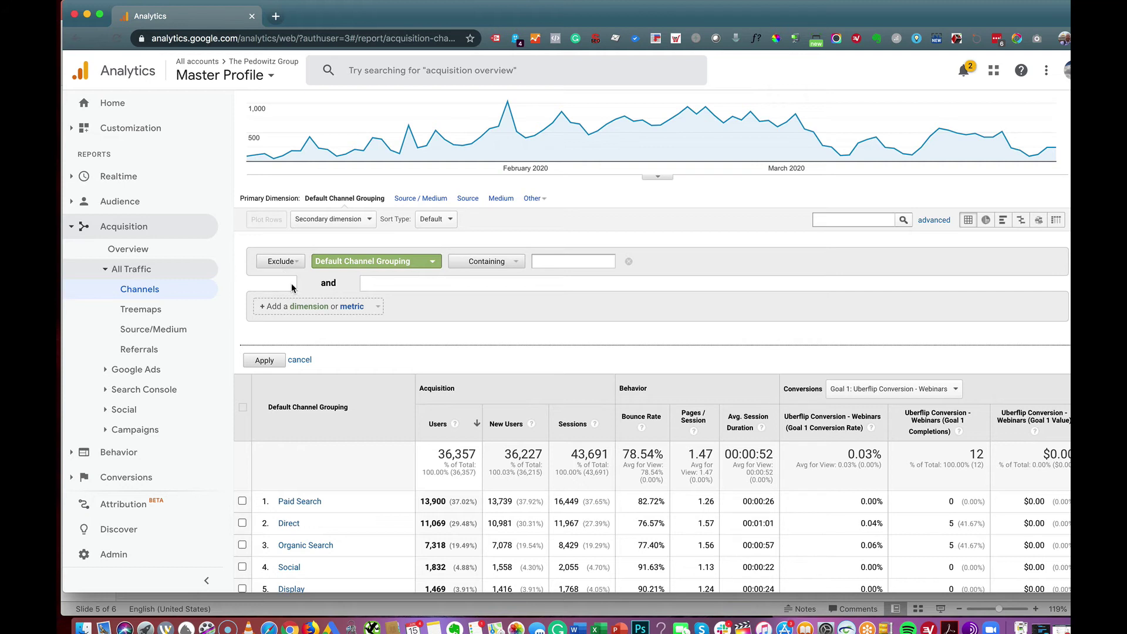
{"action": "left_click", "coordinate": [563, 263]}
{"action": "type", "text": "Dir"}
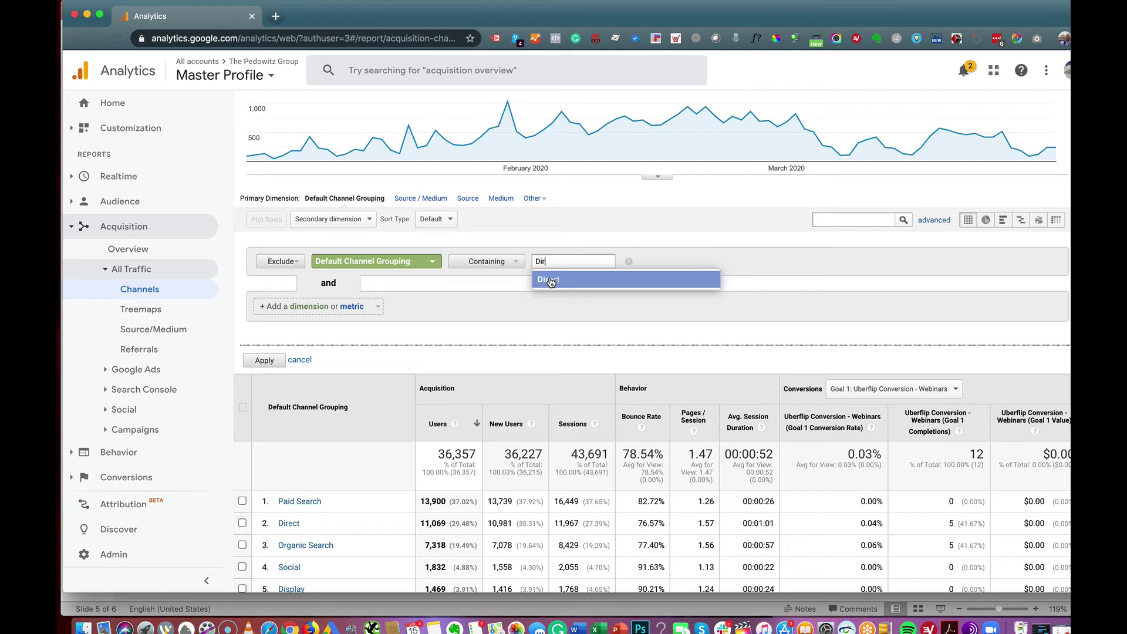
{"action": "left_click", "coordinate": [550, 280]}
{"action": "left_click", "coordinate": [257, 362]}
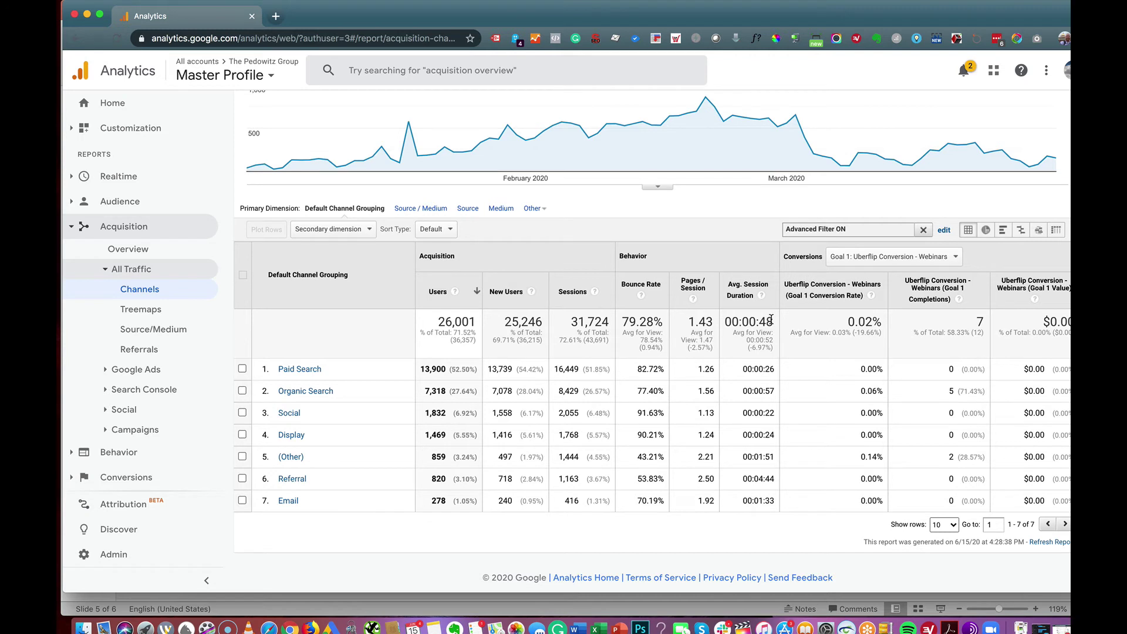
- Highlight the overall average session duration, switch to PowerPoint and enter "90 (1.5 minutes) - 2 Minutes" after "Current avg. session duration:"
{"action": "left_click_drag", "start_coordinate": [771, 319], "coordinate": [727, 322]}
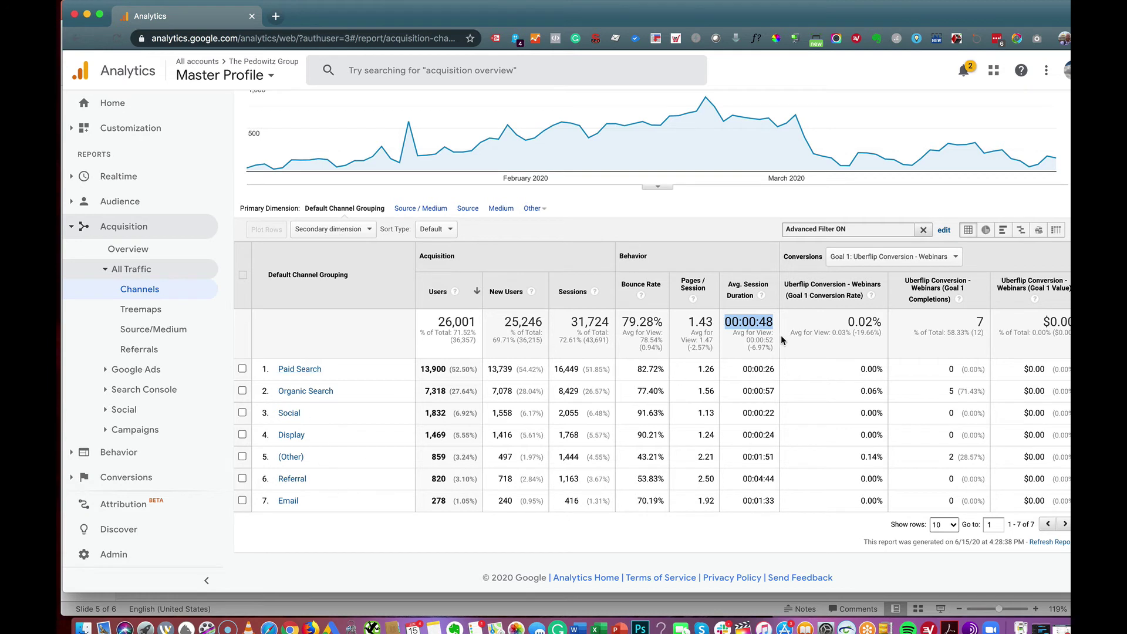
{"action": "left_click_drag", "start_coordinate": [774, 341], "coordinate": [726, 322]}
{"action": "key", "text": "super+Tab"}
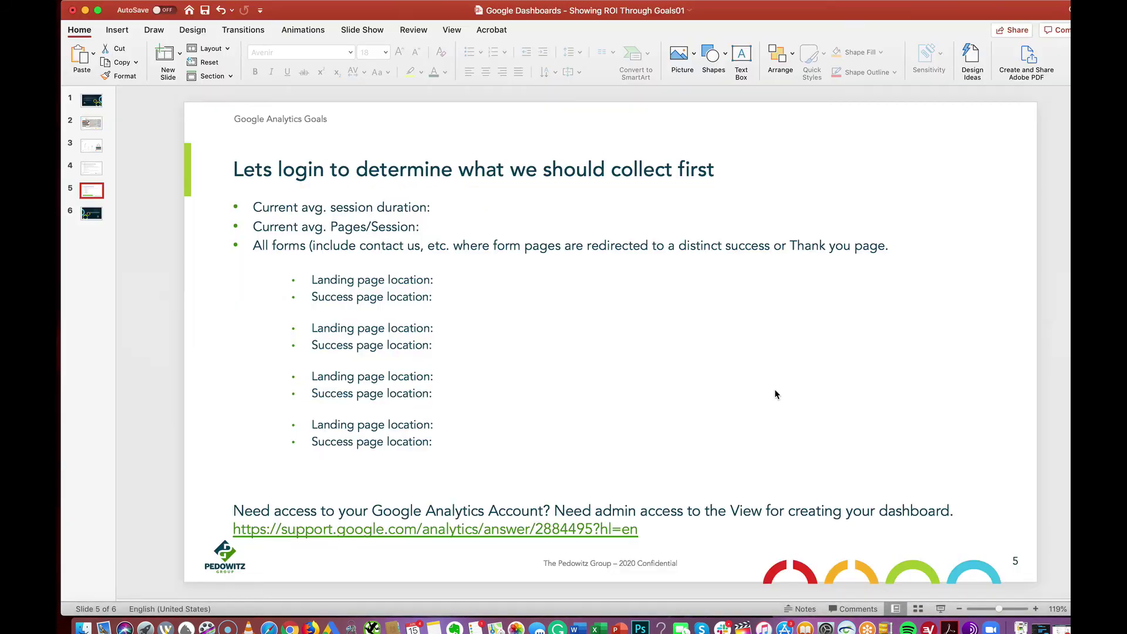
{"action": "left_click", "coordinate": [443, 206]}
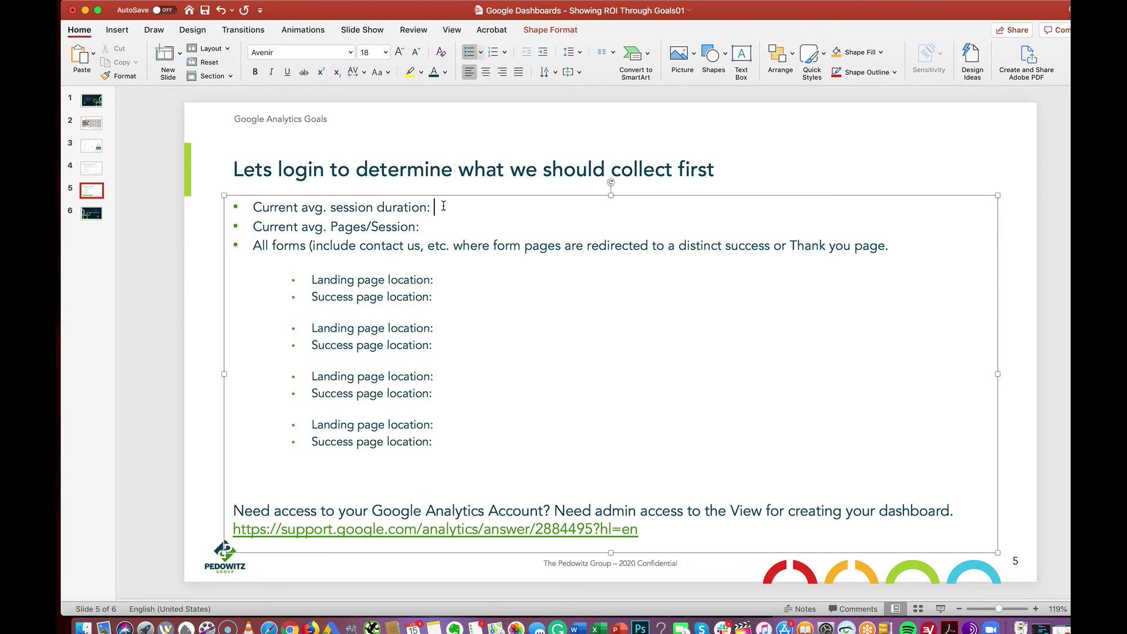
{"action": "type", "text": "90 (1.5 minutes)  - 2 Min"}
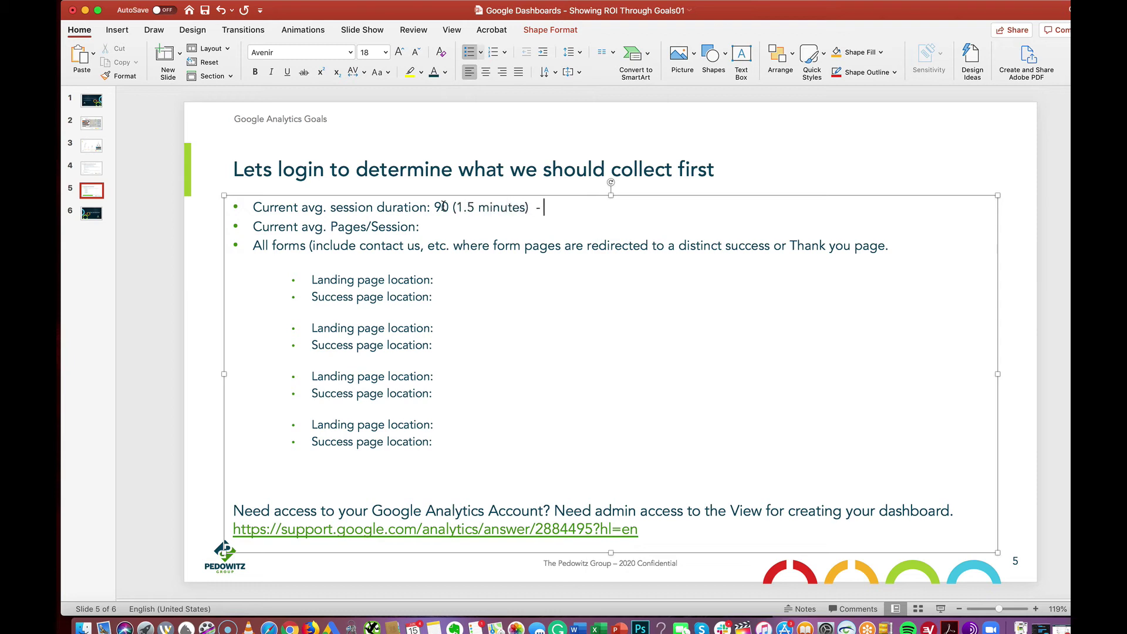
{"action": "type", "text": "utes"}
- Check the overall Pages / Session in Google Analytics, then return to PowerPoint and enter 3 after "Current avg. Pages/Session:"
{"action": "left_click", "coordinate": [441, 222]}
{"action": "key", "text": "super+Tab"}
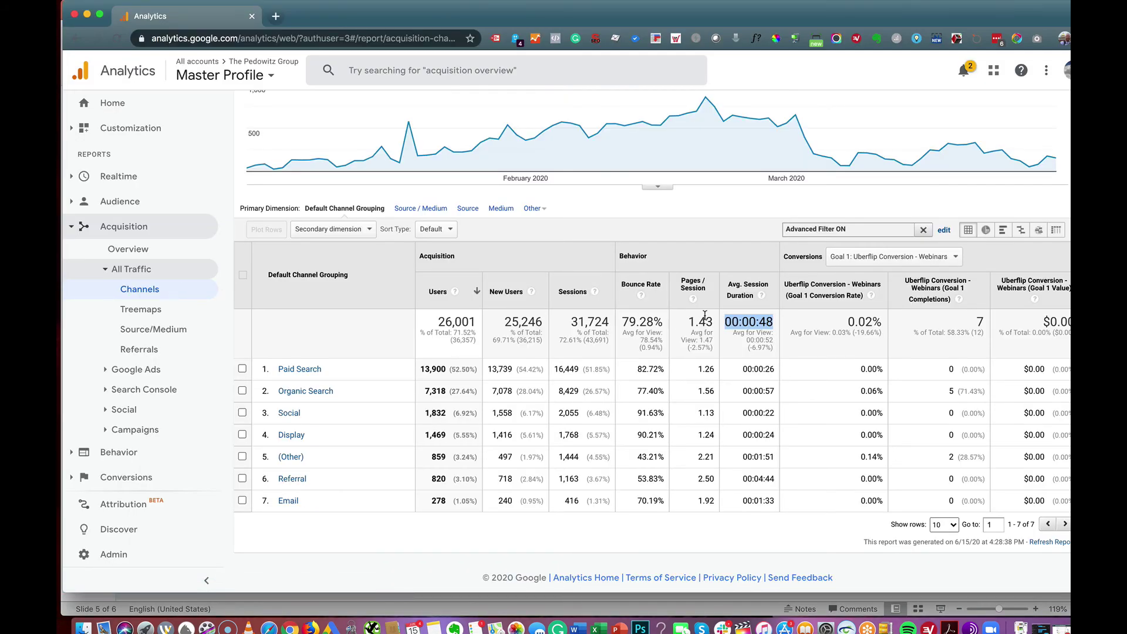
{"action": "left_click_drag", "start_coordinate": [712, 318], "coordinate": [700, 339]}
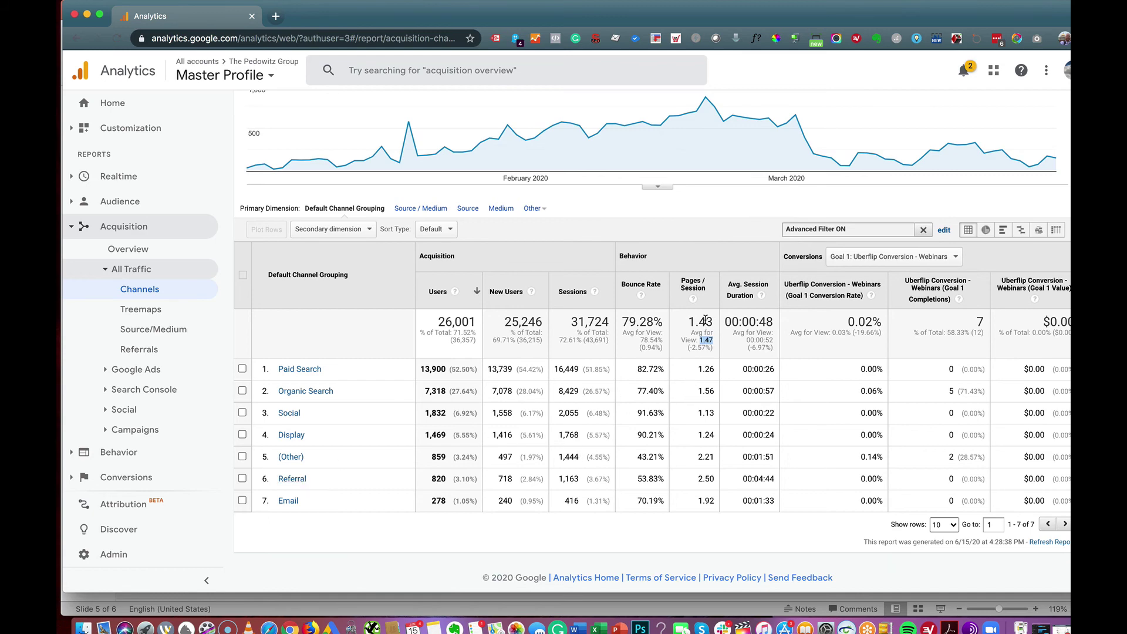
{"action": "key", "text": "super+Tab"}
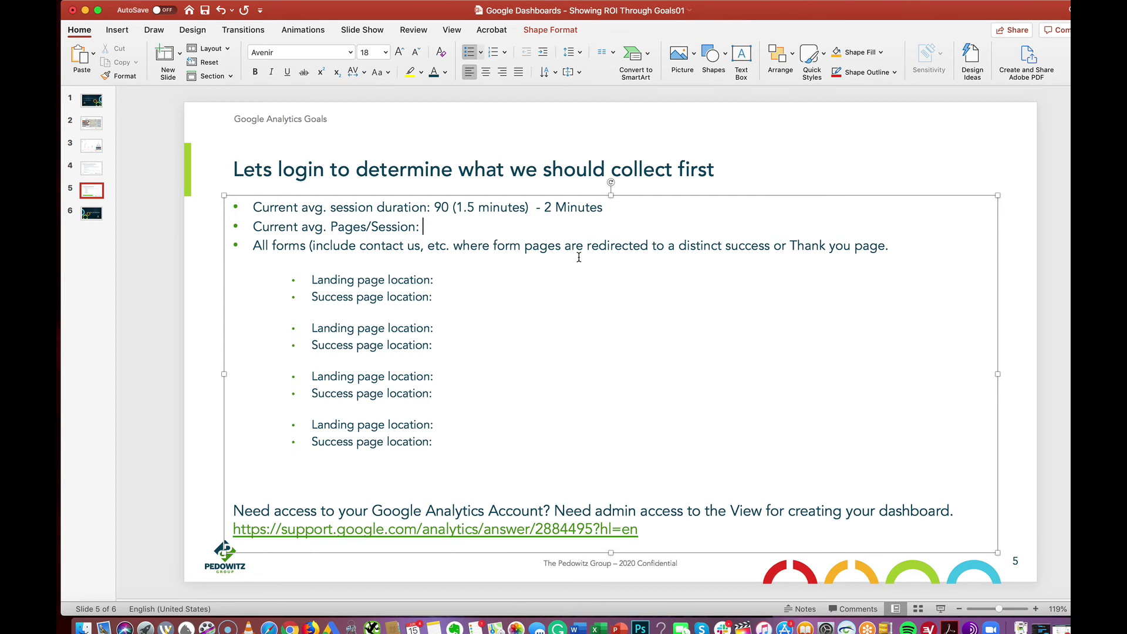
{"action": "type", "text": "3"}
{"action": "left_click", "coordinate": [164, 292]}
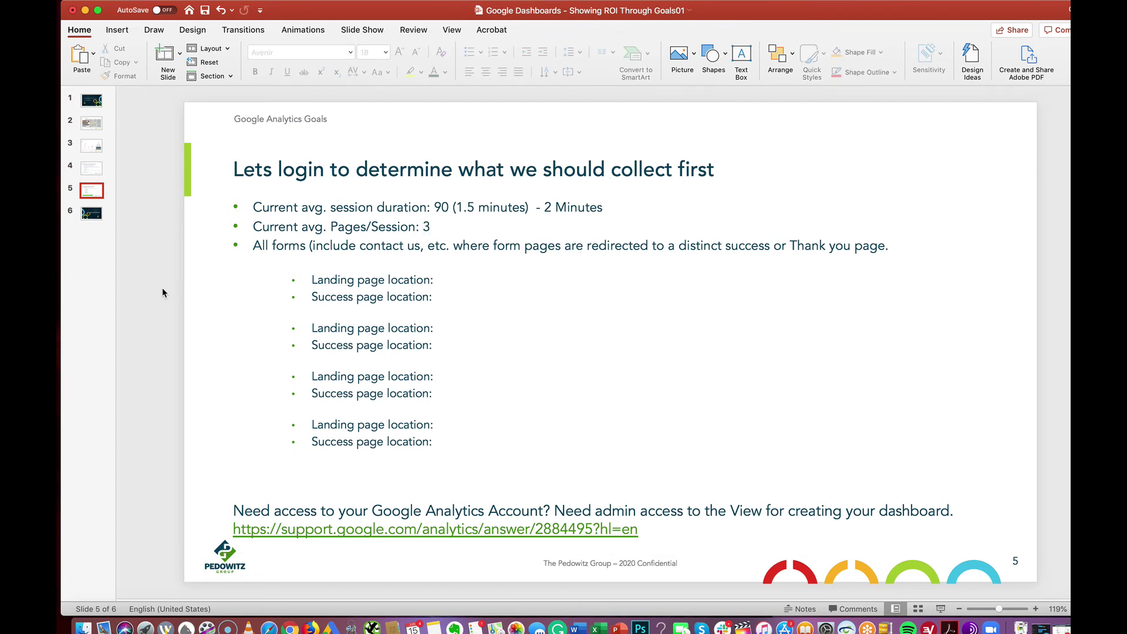